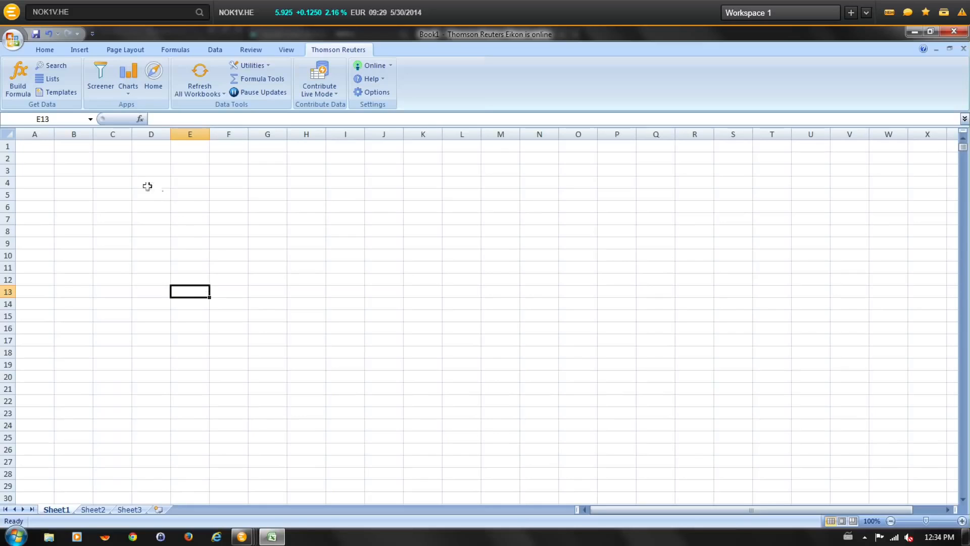
Select cells C2 to S28 and insert an Eikon chart over that range.
{"action": "left_click_drag", "start_coordinate": [112, 160], "coordinate": [752, 474]}
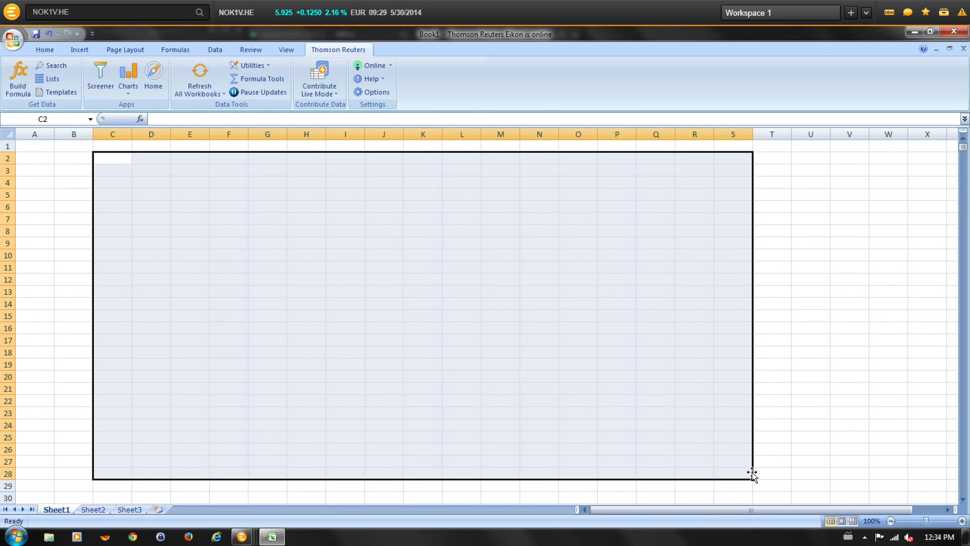
{"action": "left_click", "coordinate": [129, 93]}
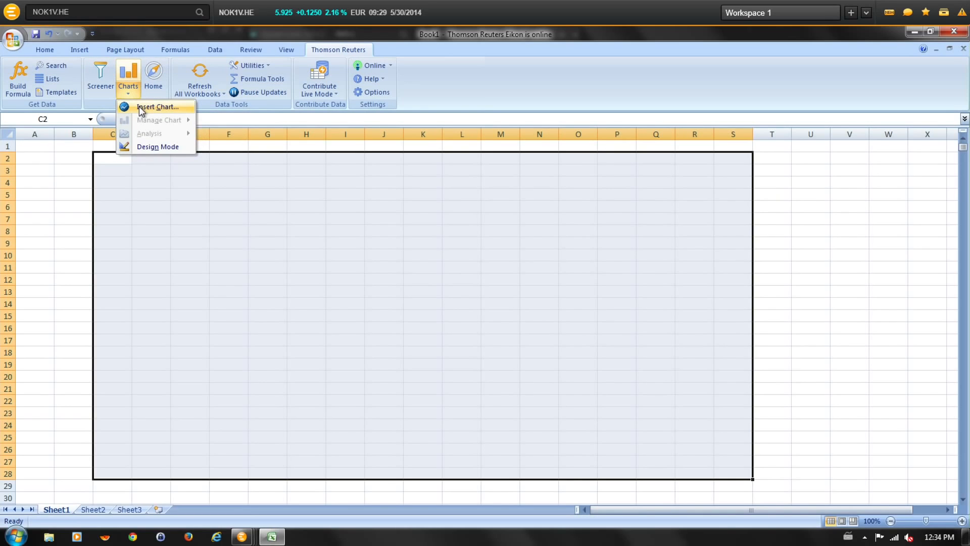
{"action": "left_click", "coordinate": [140, 108]}
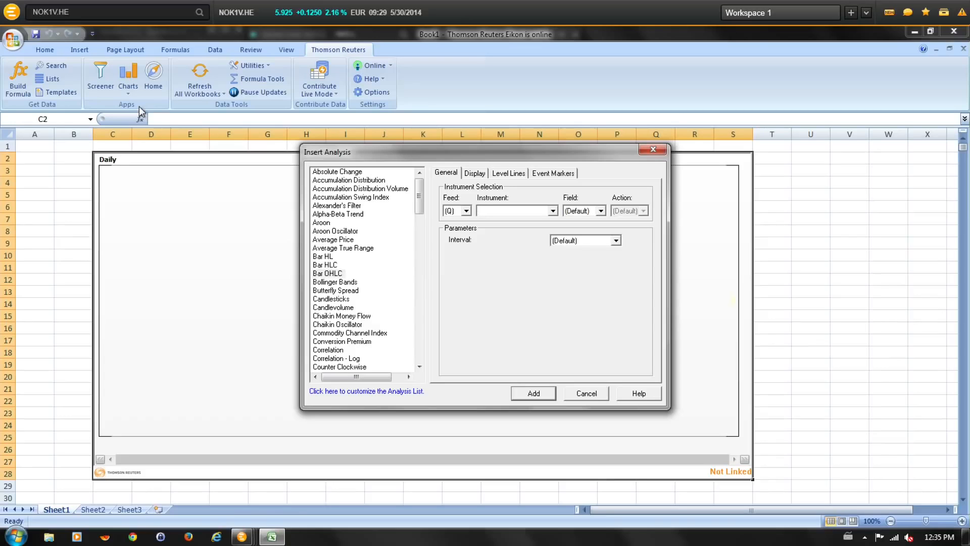
Add a Volume analysis for instrument IBM.N to the chart and close the dialog.
{"action": "left_click_drag", "start_coordinate": [418, 202], "coordinate": [418, 350]}
{"action": "left_click", "coordinate": [322, 326]}
{"action": "left_click", "coordinate": [493, 210]}
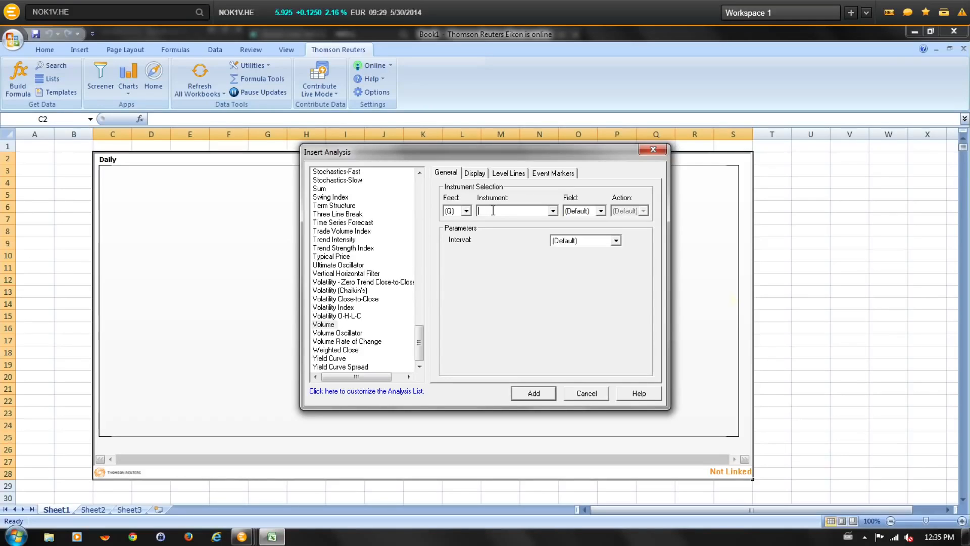
{"action": "key", "text": "Caps_Lock"}
{"action": "key", "text": "Caps_Lock"}
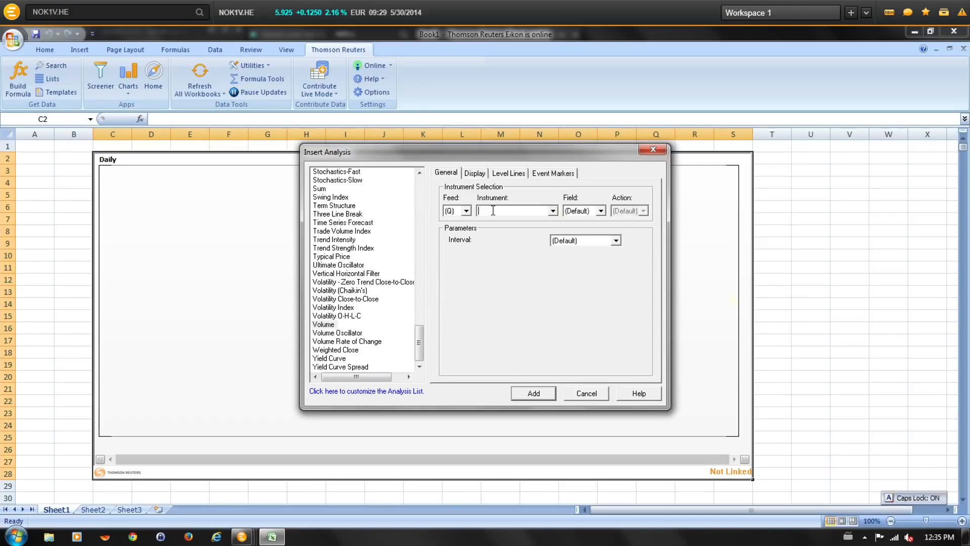
{"action": "type", "text": "IBM.N"}
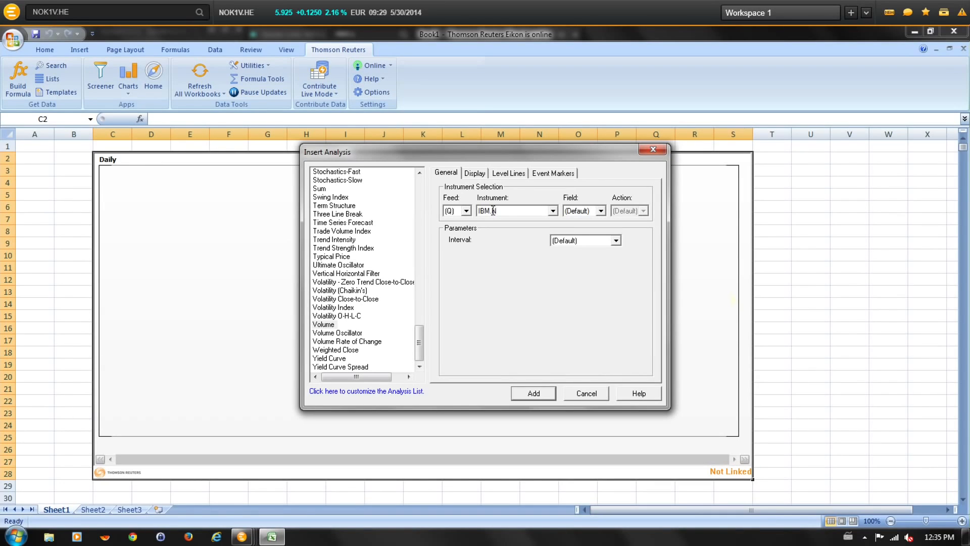
{"action": "left_click", "coordinate": [535, 396]}
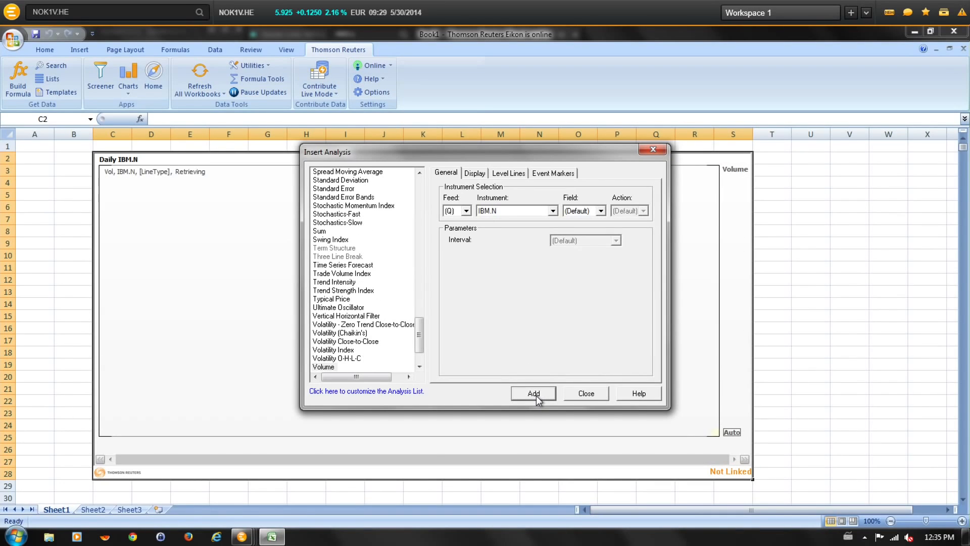
{"action": "left_click", "coordinate": [586, 394]}
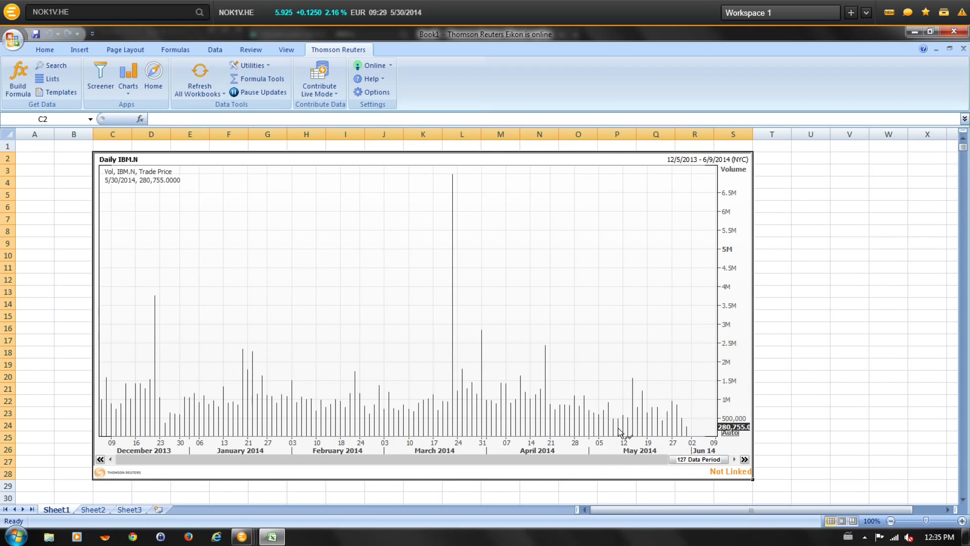
Change the chart's instrument to MSFT.O.
{"action": "left_click", "coordinate": [129, 160]}
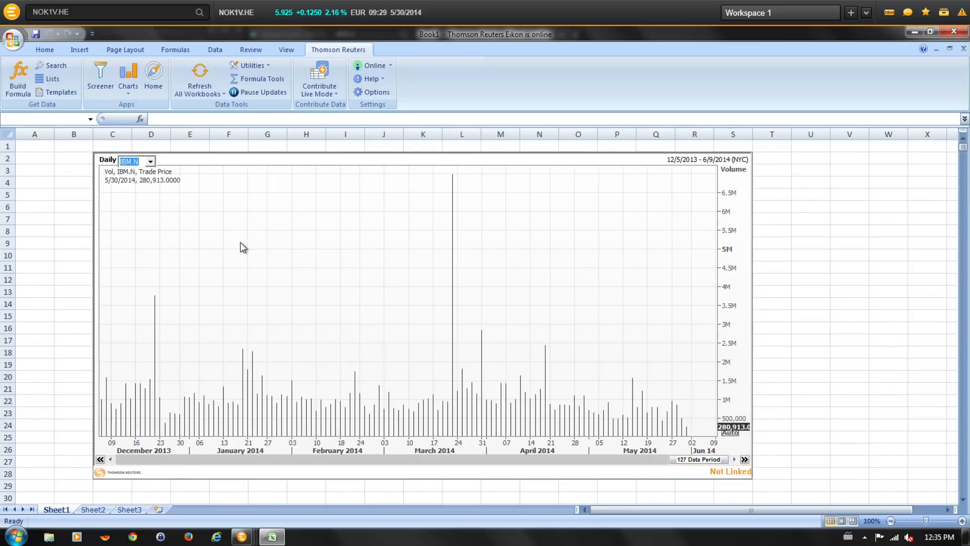
{"action": "type", "text": "MSFT.O"}
{"action": "key", "text": "Return"}
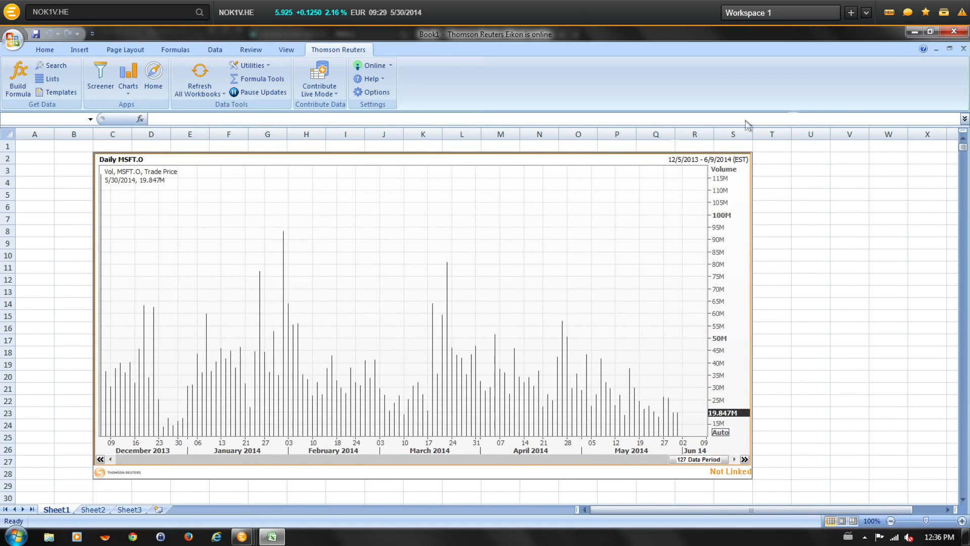
Change the chart's start date to 2/5/2014.
{"action": "left_click", "coordinate": [683, 163]}
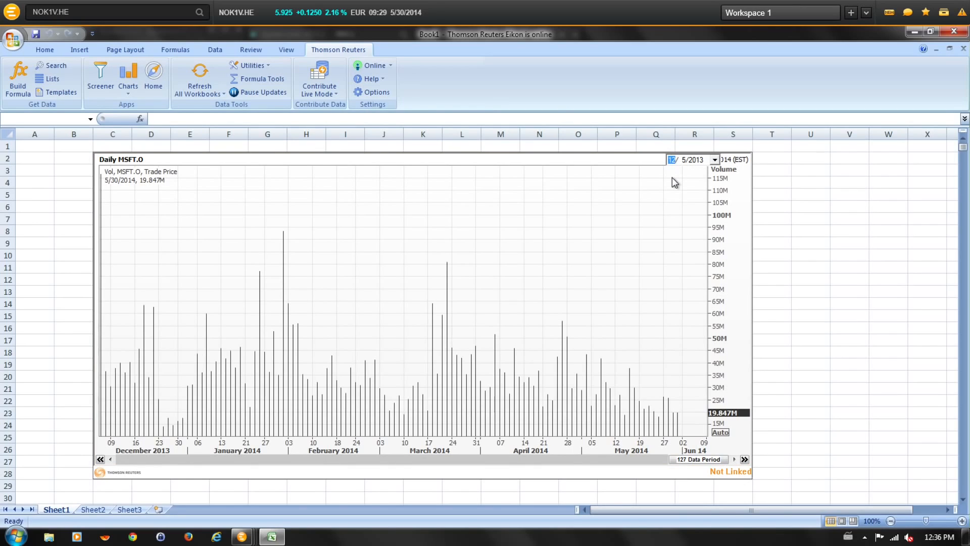
{"action": "left_click", "coordinate": [696, 160]}
{"action": "key", "text": "Up"}
{"action": "left_click", "coordinate": [745, 232]}
{"action": "left_click", "coordinate": [812, 271]}
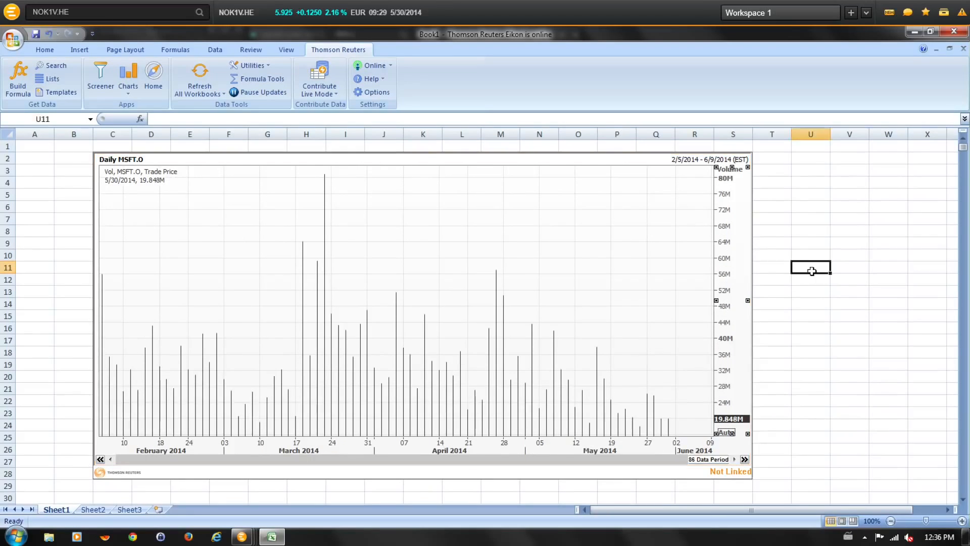
Insert a Moving Average - Weighted analysis for MSFT.O with 14 periods and close the dialog.
{"action": "left_click", "coordinate": [576, 271]}
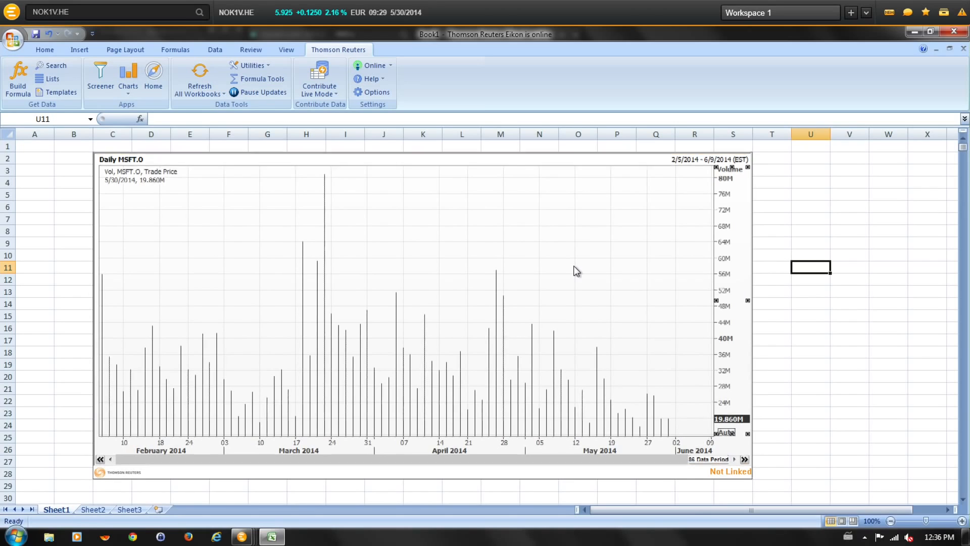
{"action": "left_click", "coordinate": [126, 92]}
{"action": "mouse_move", "coordinate": [148, 119]}
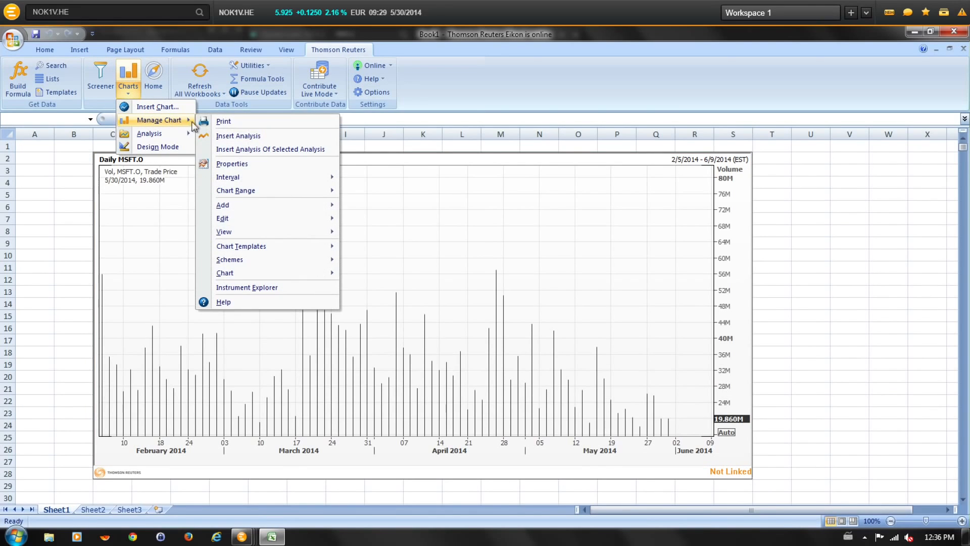
{"action": "left_click", "coordinate": [231, 134]}
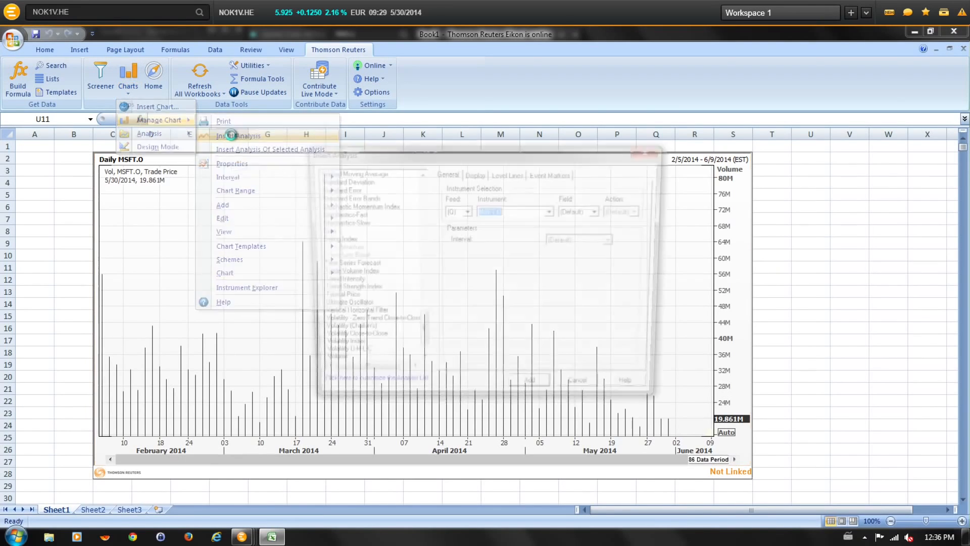
{"action": "left_click_drag", "start_coordinate": [420, 336], "coordinate": [431, 275]}
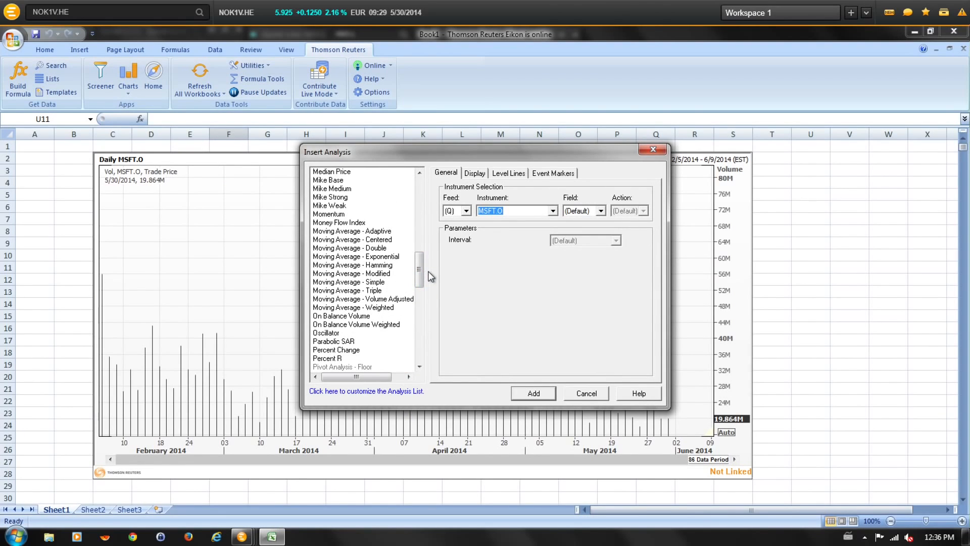
{"action": "left_click", "coordinate": [366, 307]}
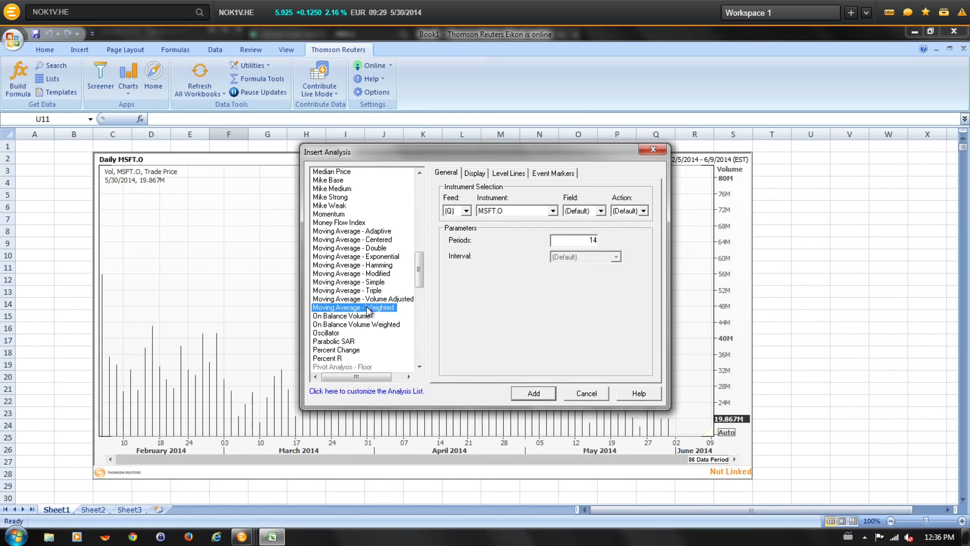
{"action": "left_click", "coordinate": [530, 393]}
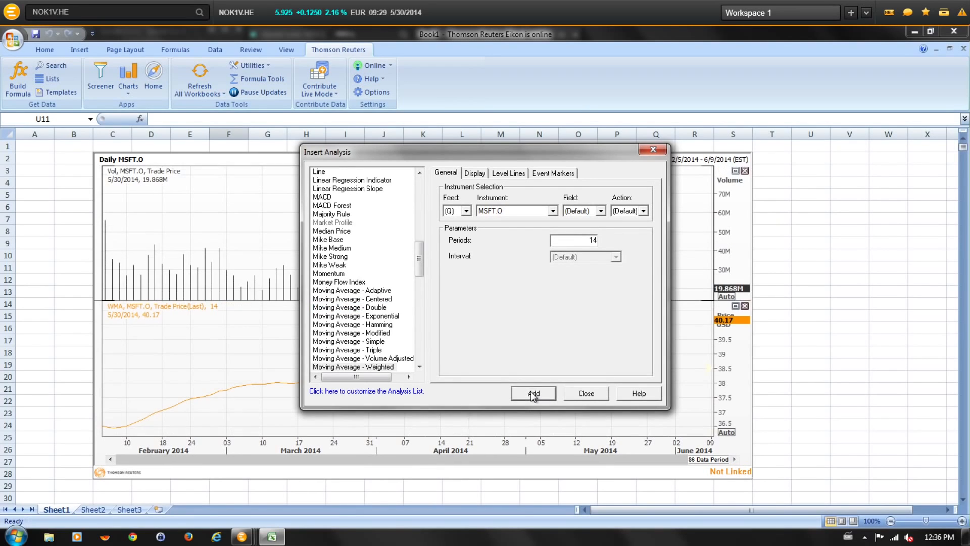
{"action": "left_click", "coordinate": [585, 392]}
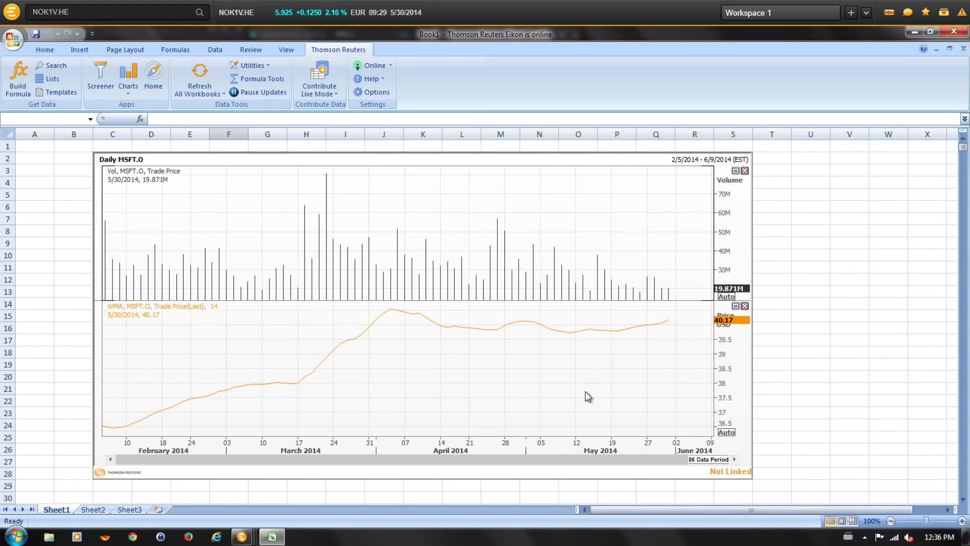
Open the chart properties and turn off the chart gridlines.
{"action": "double_click", "coordinate": [584, 391]}
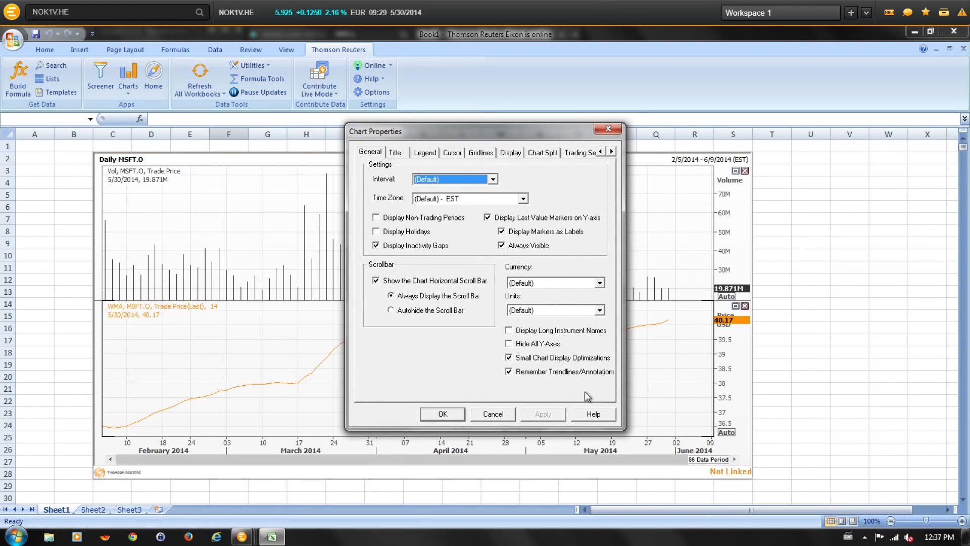
{"action": "left_click", "coordinate": [483, 154]}
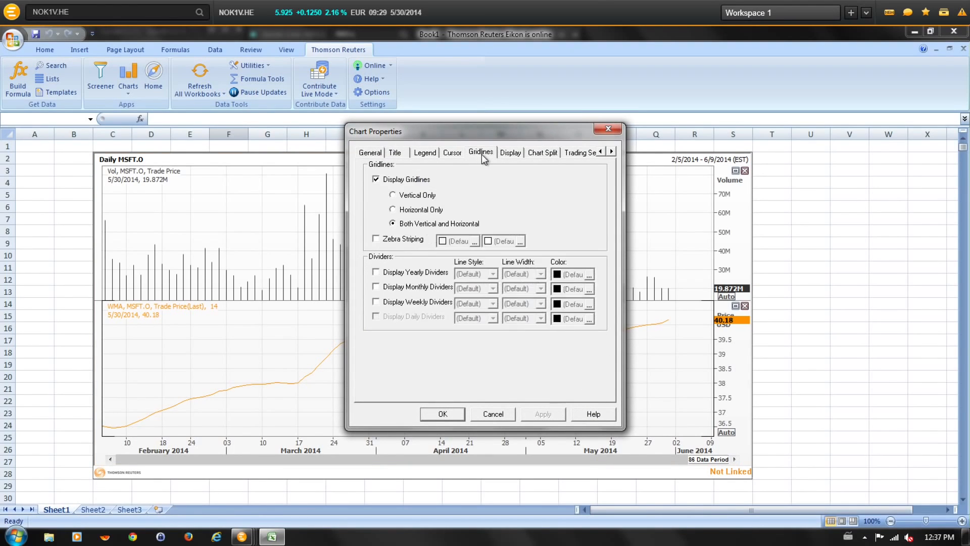
{"action": "left_click", "coordinate": [395, 182]}
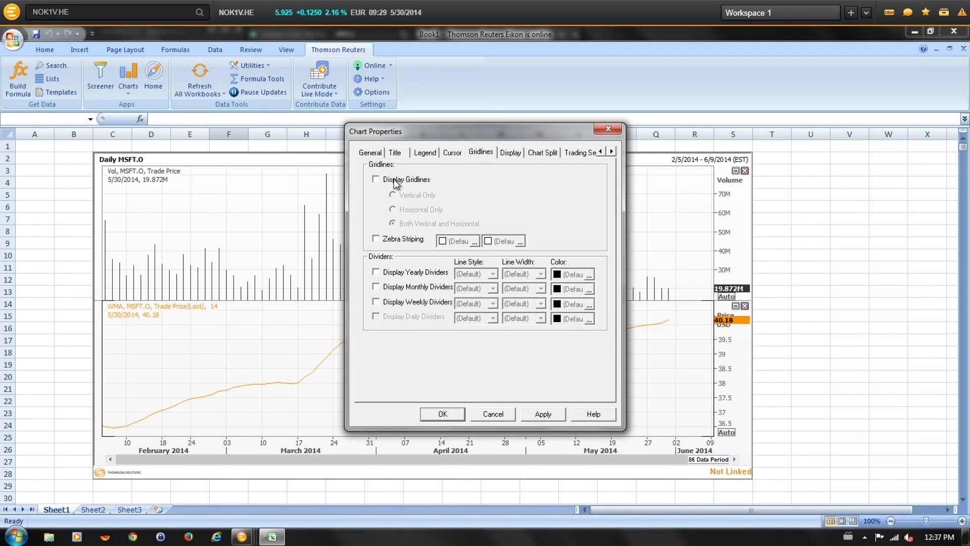
{"action": "left_click", "coordinate": [542, 415]}
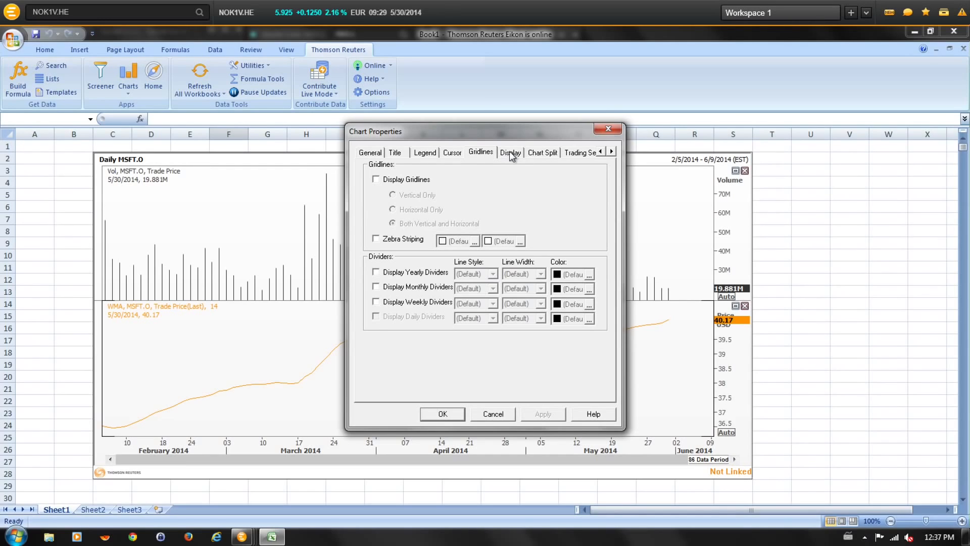
Set the top background color of the chart to gray and confirm the properties.
{"action": "left_click", "coordinate": [509, 151]}
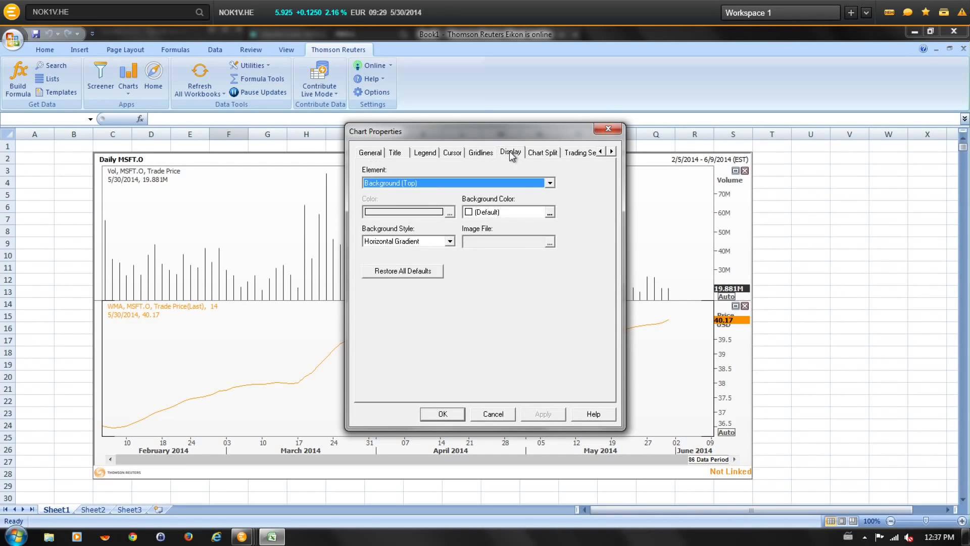
{"action": "left_click", "coordinate": [550, 215]}
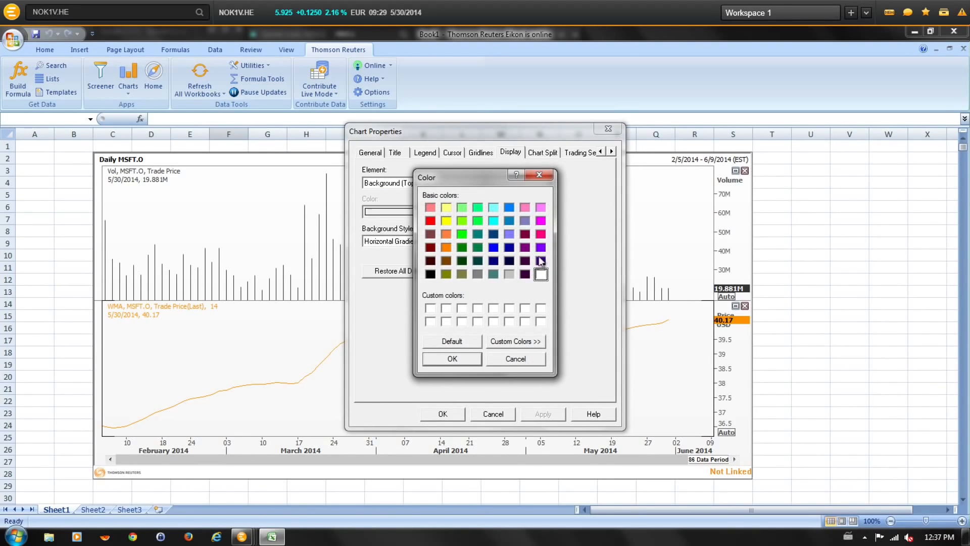
{"action": "left_click", "coordinate": [509, 274]}
{"action": "left_click", "coordinate": [451, 359]}
{"action": "left_click", "coordinate": [541, 416]}
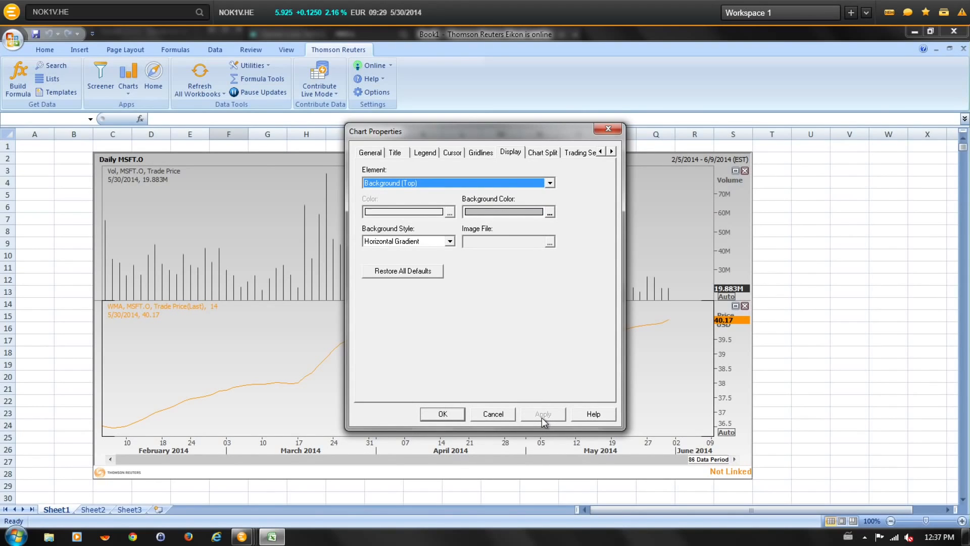
{"action": "left_click", "coordinate": [433, 415]}
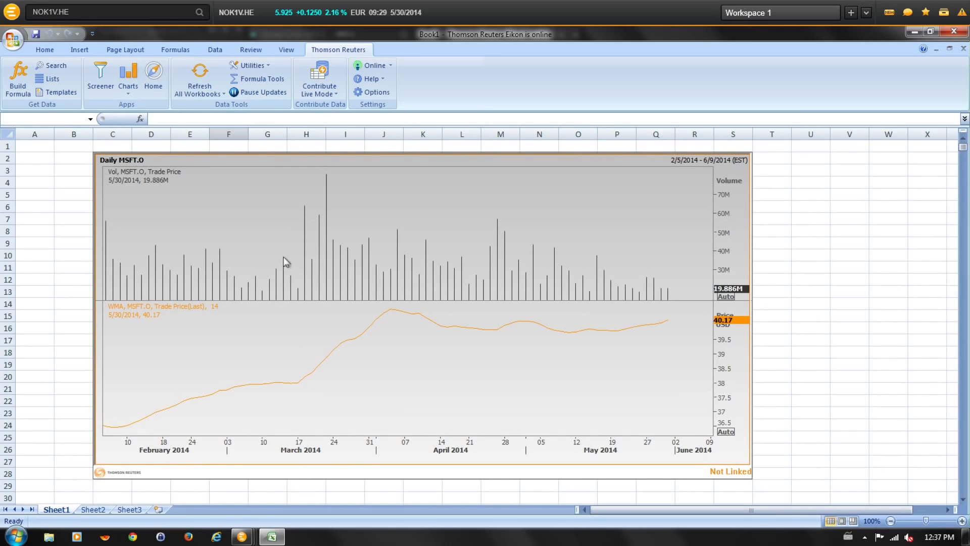
Switch on Design Mode, select the chart and move it about one column to the right.
{"action": "left_click", "coordinate": [128, 92]}
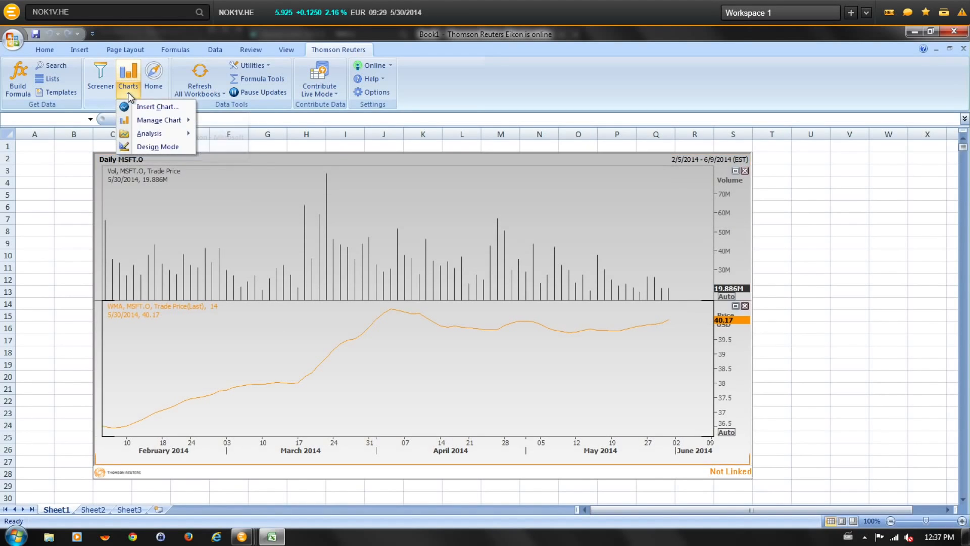
{"action": "left_click", "coordinate": [158, 147]}
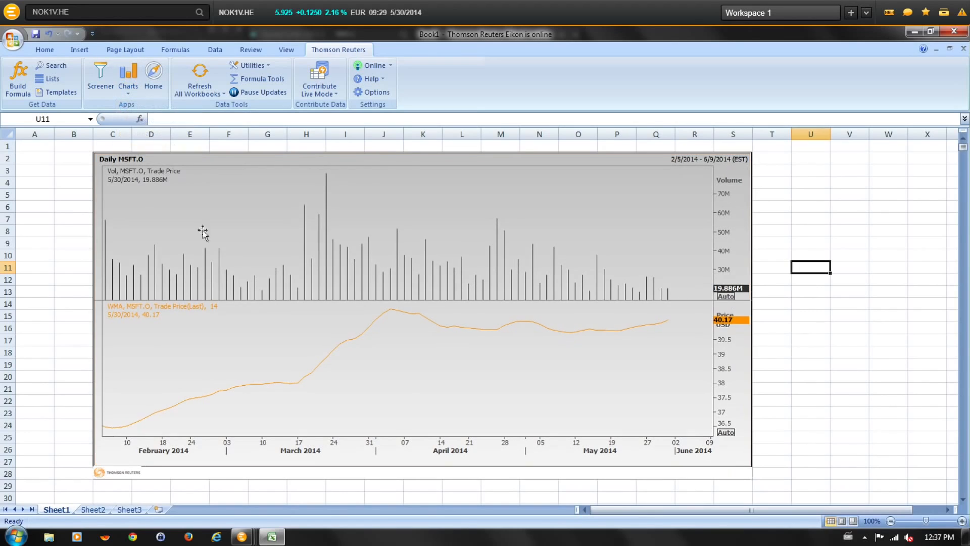
{"action": "left_click", "coordinate": [754, 465]}
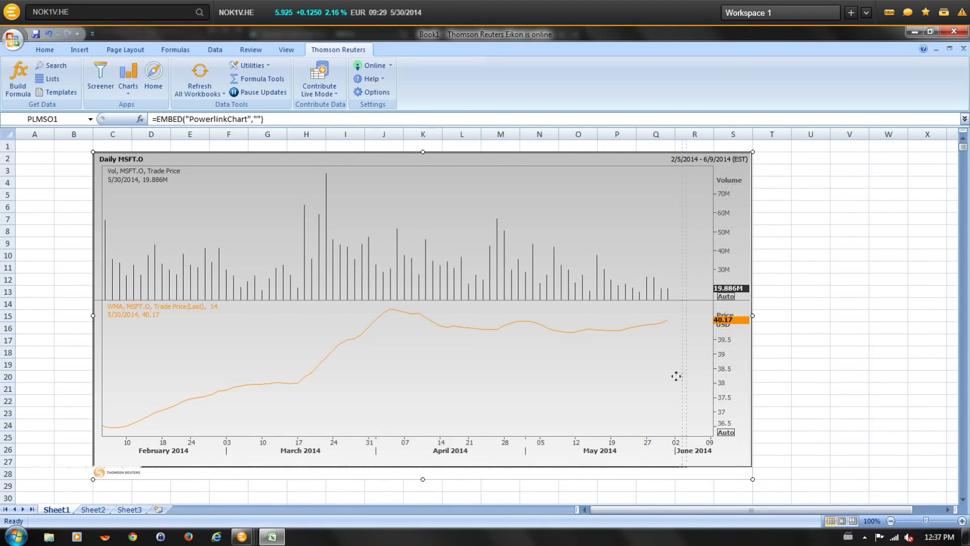
{"action": "left_click_drag", "start_coordinate": [563, 359], "coordinate": [646, 382]}
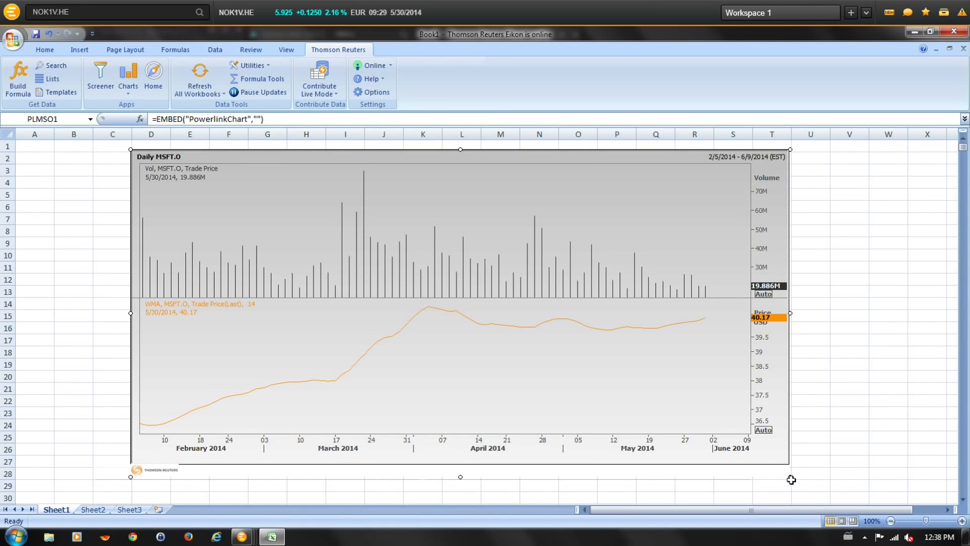
Try to enlarge the chart by its corner and undo the resize.
{"action": "left_click_drag", "start_coordinate": [791, 476], "coordinate": [846, 506]}
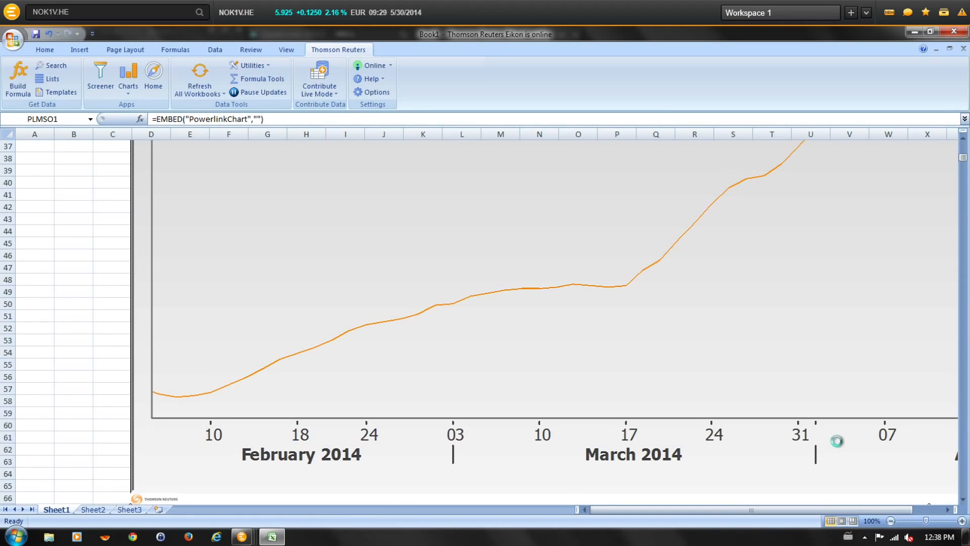
{"action": "key", "text": "ctrl+z"}
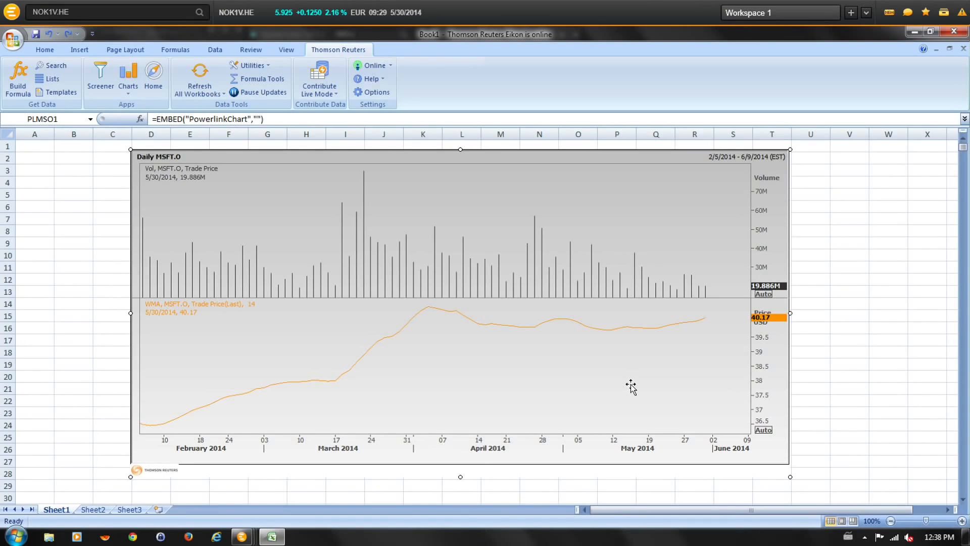
Delete the chart from the sheet.
{"action": "key", "text": "Delete"}
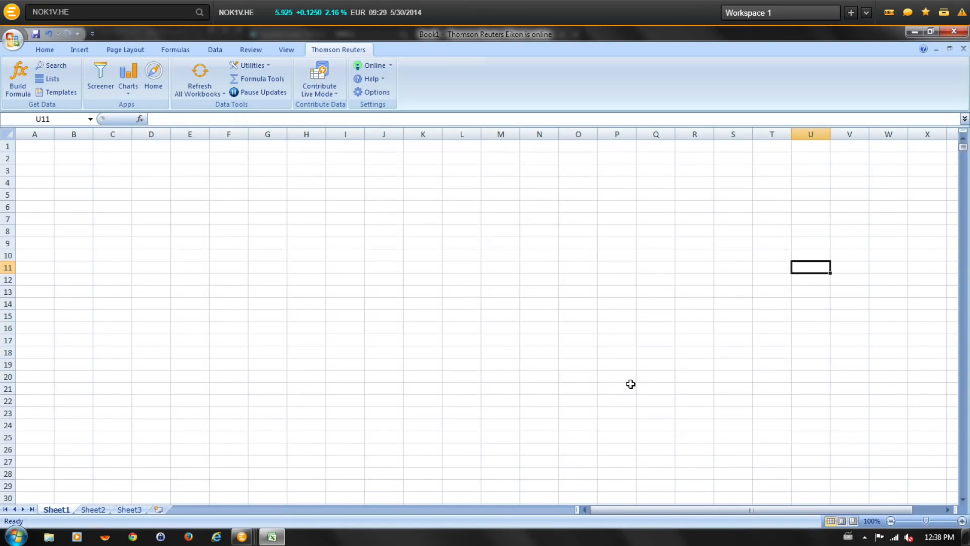